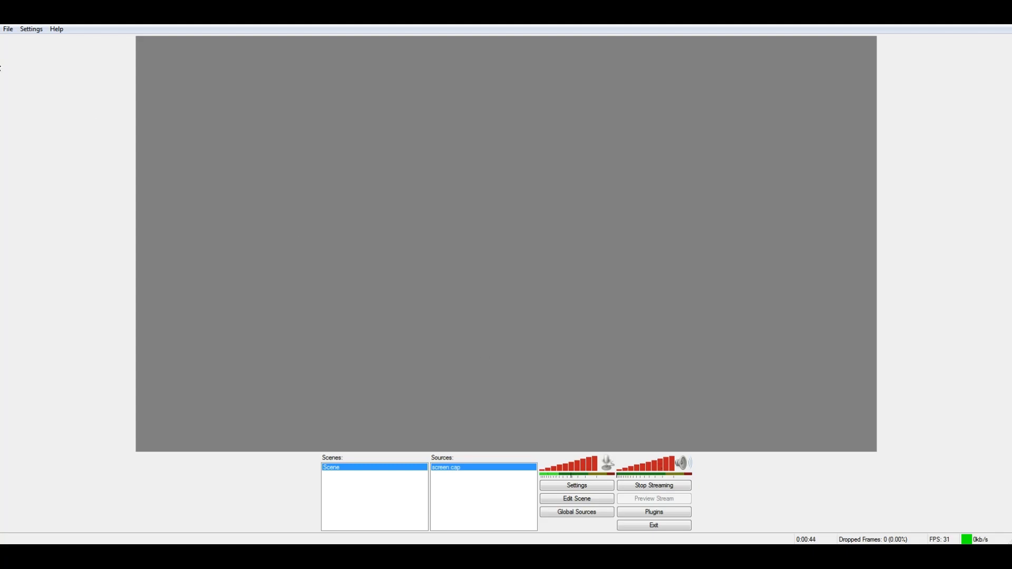
Step: Open the Settings menu in the menu bar
{"action": "left_click", "coordinate": [31, 30]}
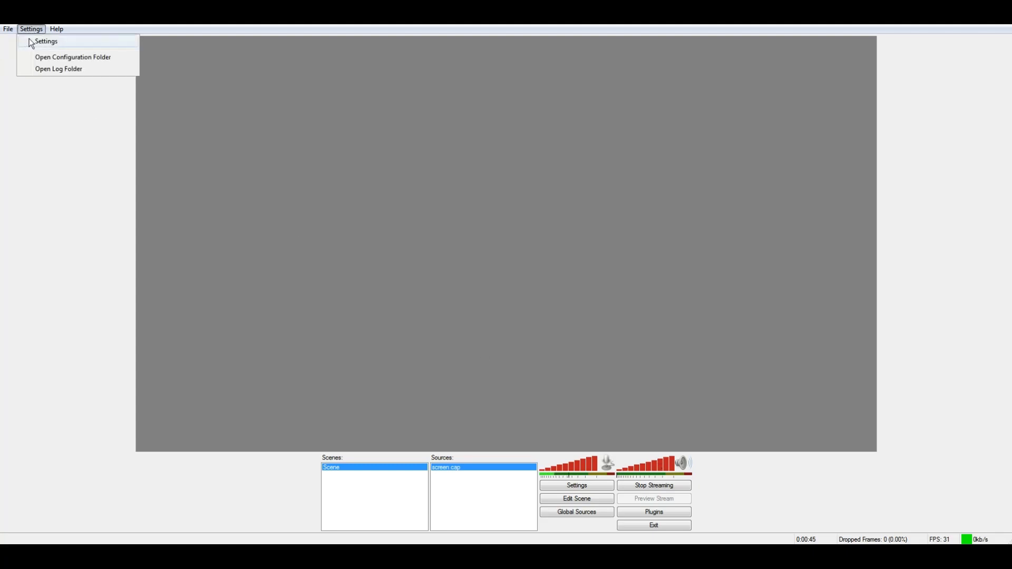
Step: Open the program settings and browse the Language list, keeping English
{"action": "left_click", "coordinate": [28, 42]}
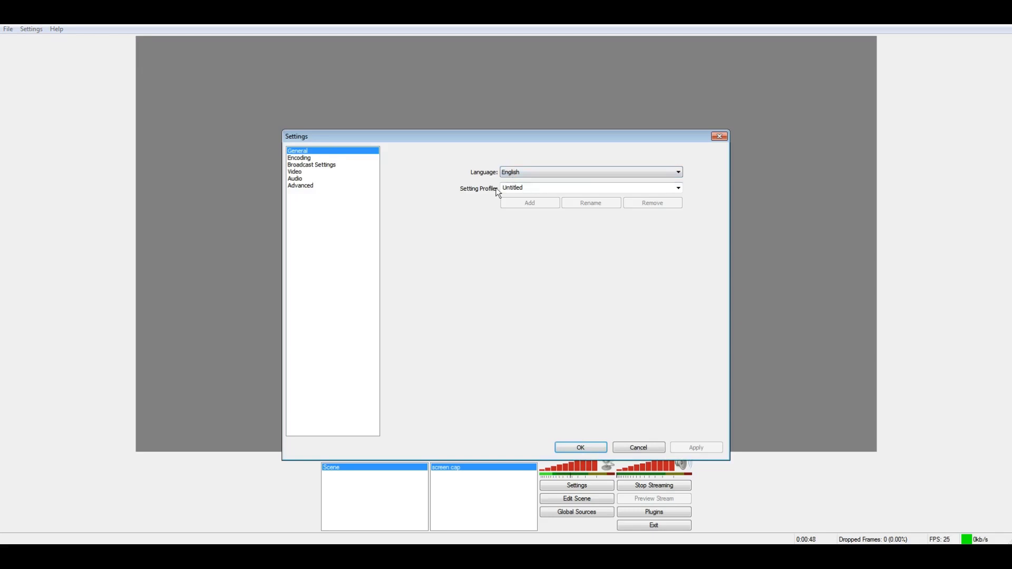
{"action": "double_click", "coordinate": [509, 188]}
{"action": "left_click", "coordinate": [514, 173]}
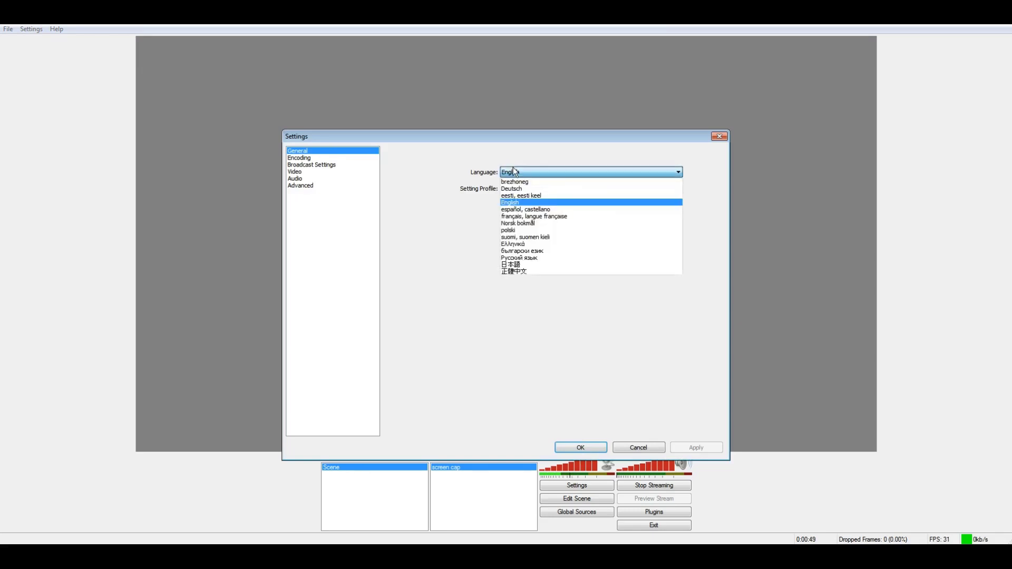
{"action": "left_click", "coordinate": [515, 173]}
{"action": "left_click", "coordinate": [515, 173]}
{"action": "left_click", "coordinate": [480, 242]}
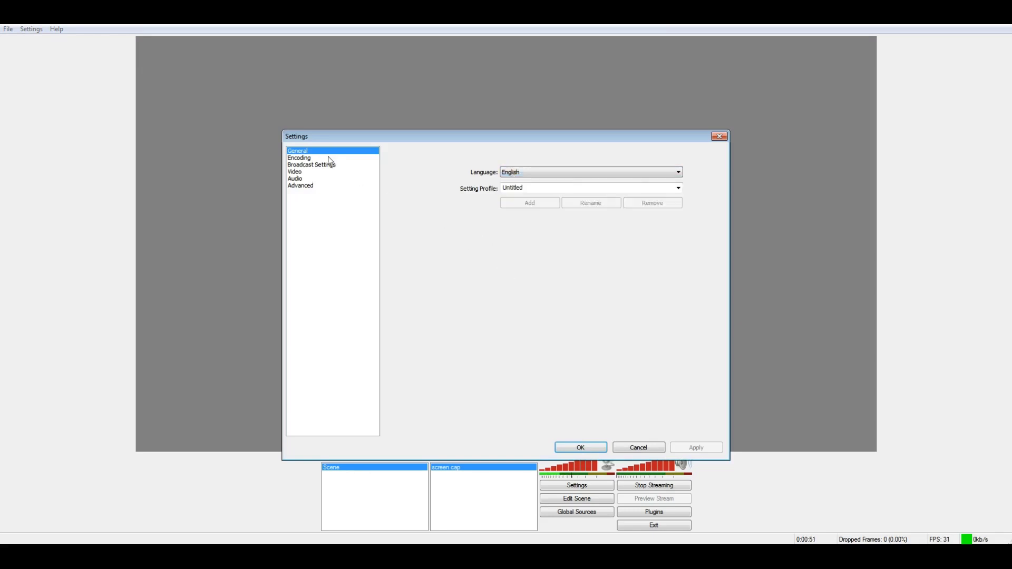
Step: On the Encoding page, keep quality balance 10 and the AAC codec, reviewing audio bitrates
{"action": "left_click", "coordinate": [308, 159]}
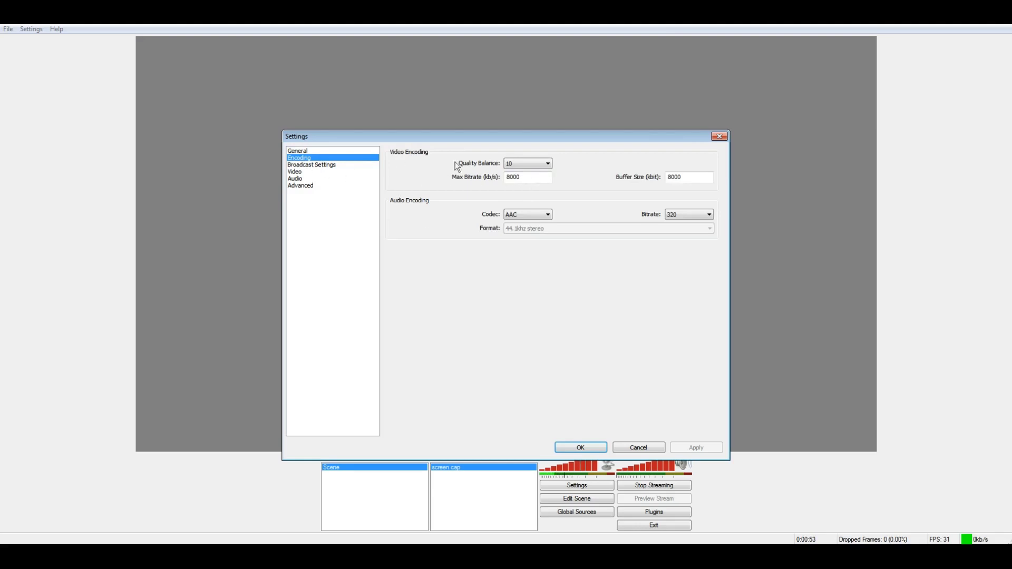
{"action": "left_click", "coordinate": [520, 163]}
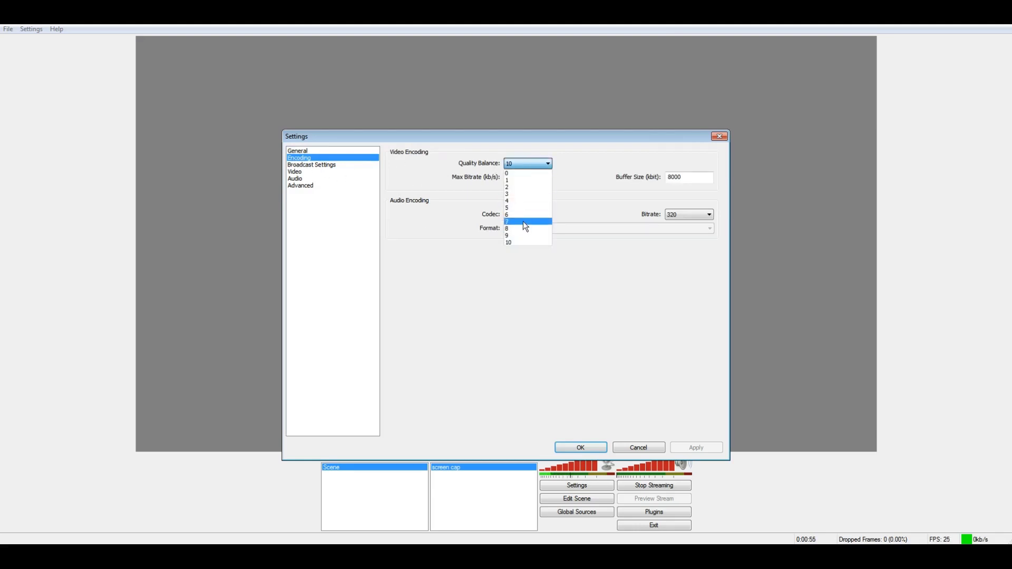
{"action": "left_click", "coordinate": [527, 242]}
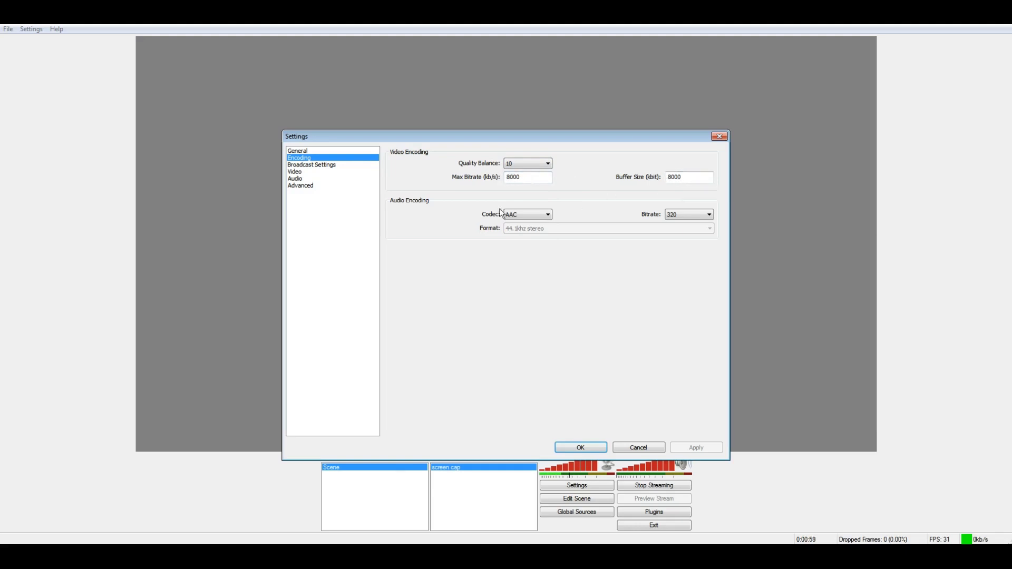
{"action": "left_click", "coordinate": [521, 217]}
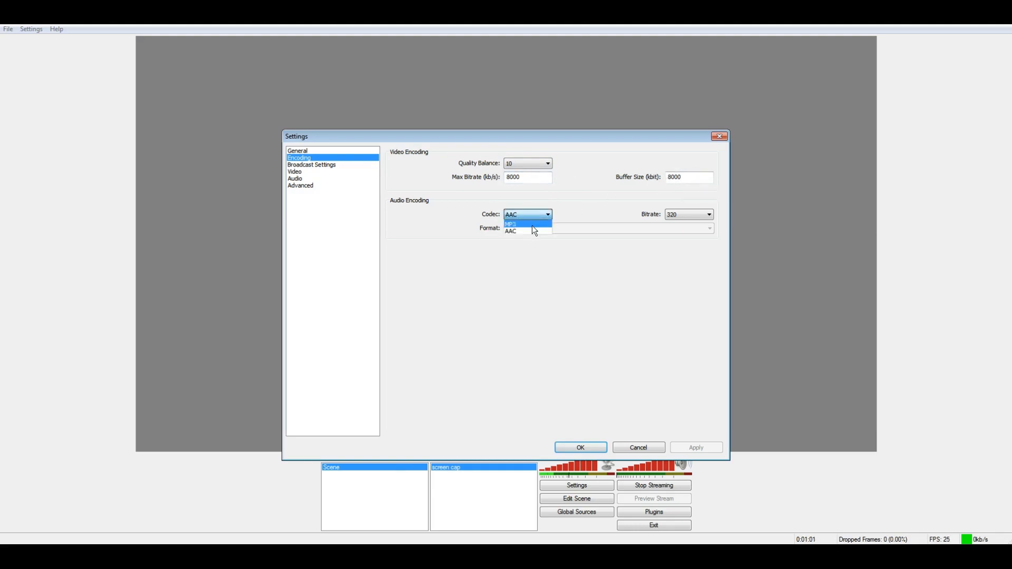
{"action": "left_click", "coordinate": [530, 230]}
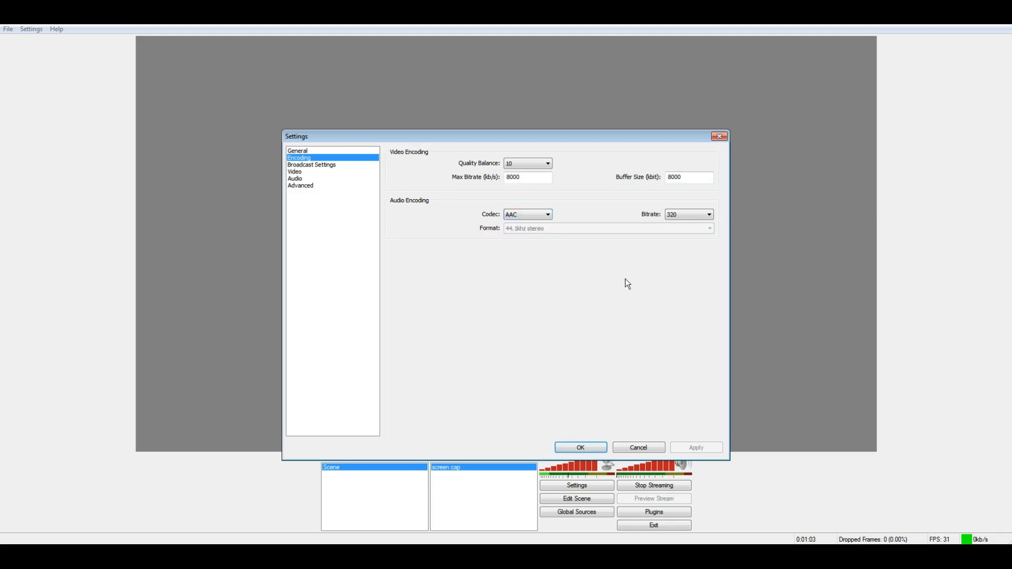
{"action": "left_click", "coordinate": [691, 215]}
{"action": "left_click", "coordinate": [308, 164]}
Step: Set Broadcast Settings mode to Live Stream with TwitchTV/JustinTV as the streaming service
{"action": "left_click", "coordinate": [308, 164]}
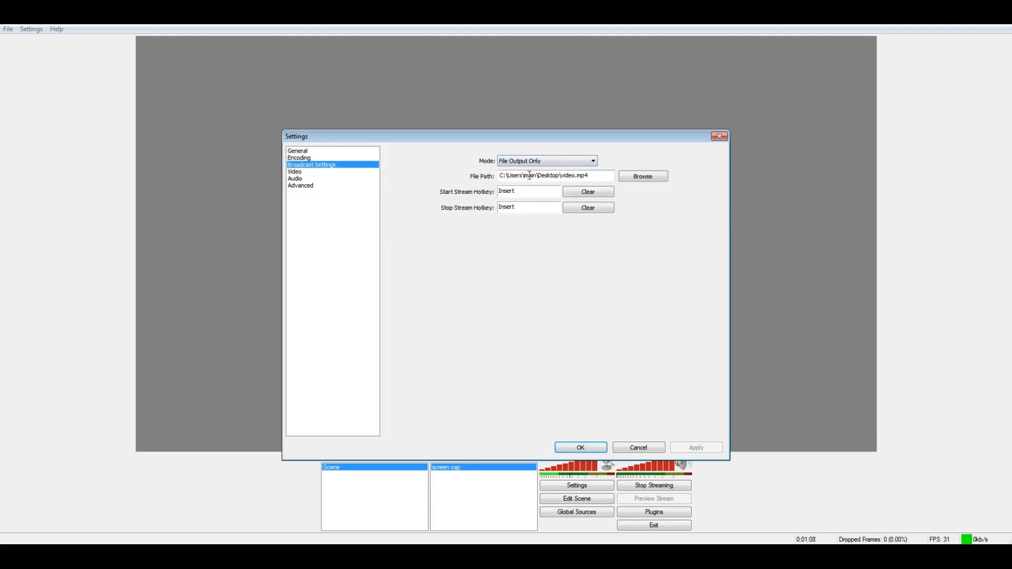
{"action": "left_click", "coordinate": [571, 161]}
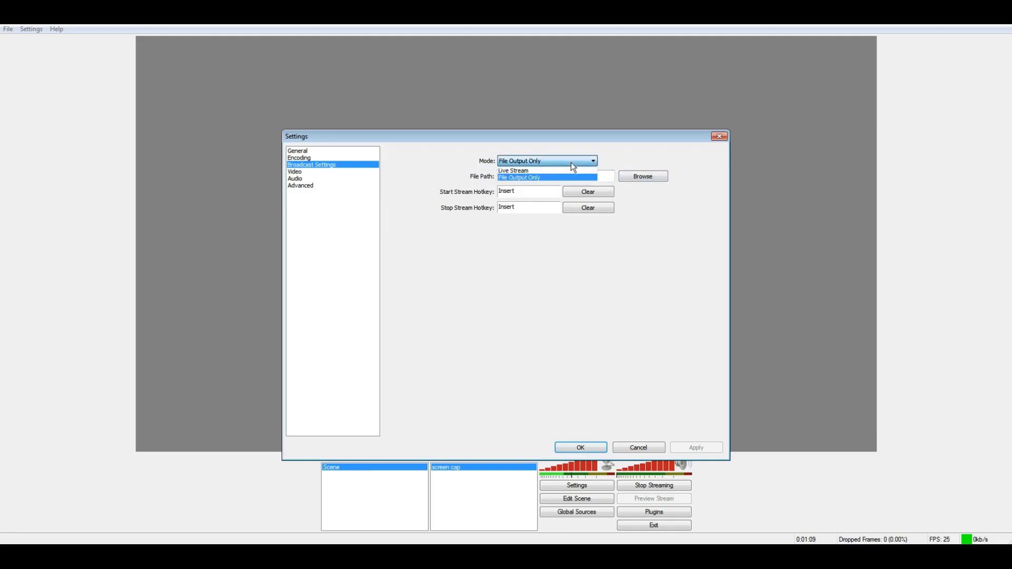
{"action": "left_click", "coordinate": [533, 168]}
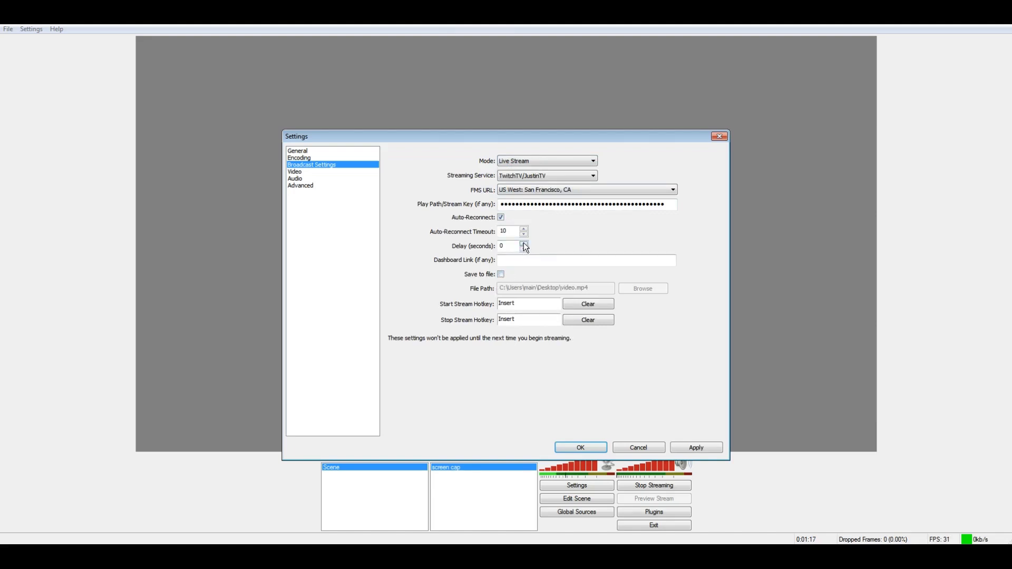
{"action": "left_click", "coordinate": [509, 176]}
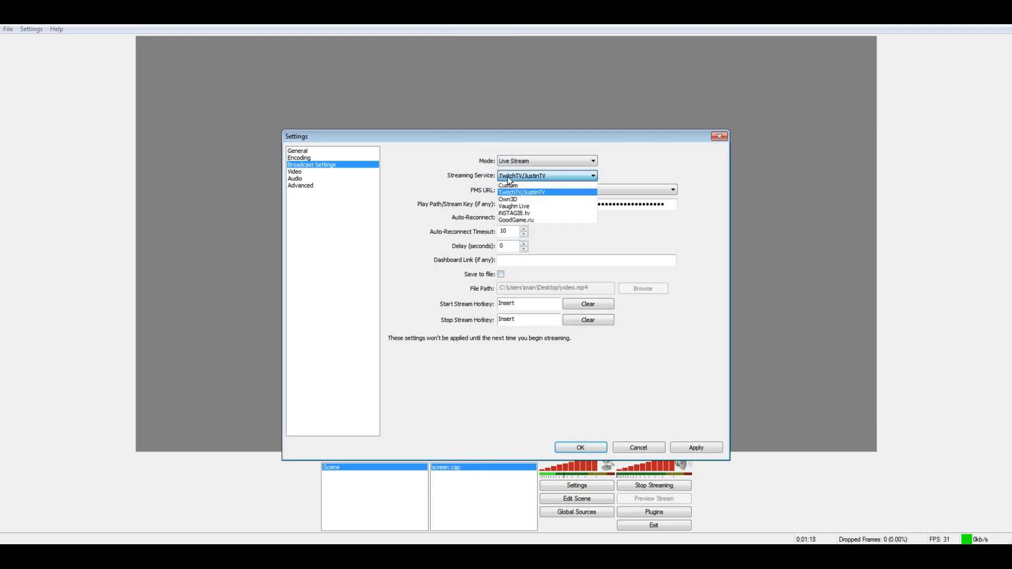
{"action": "left_click", "coordinate": [548, 192]}
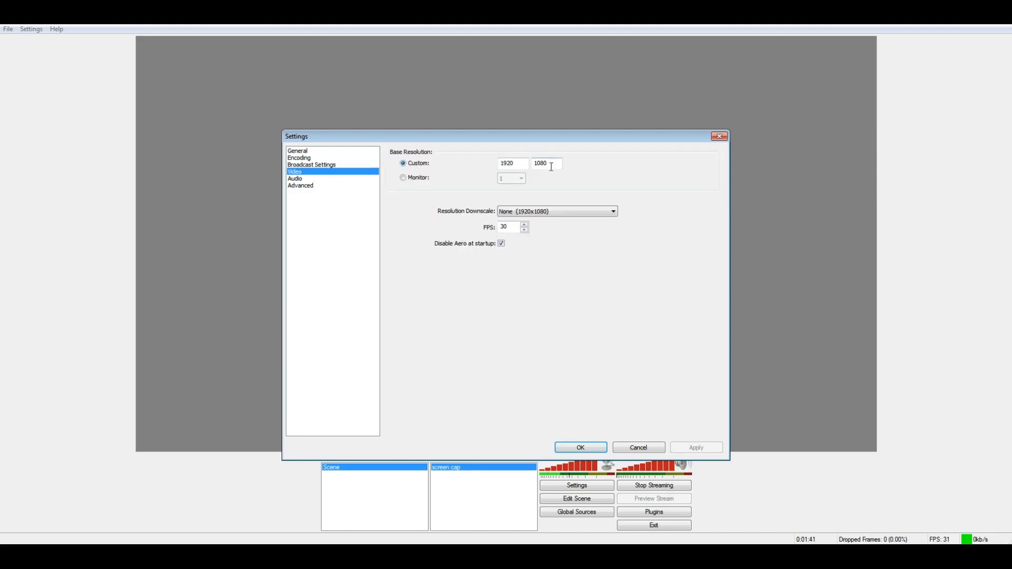
Step: Base the video resolution on monitor 1 with no downscale, and apply the change
{"action": "left_click", "coordinate": [410, 179]}
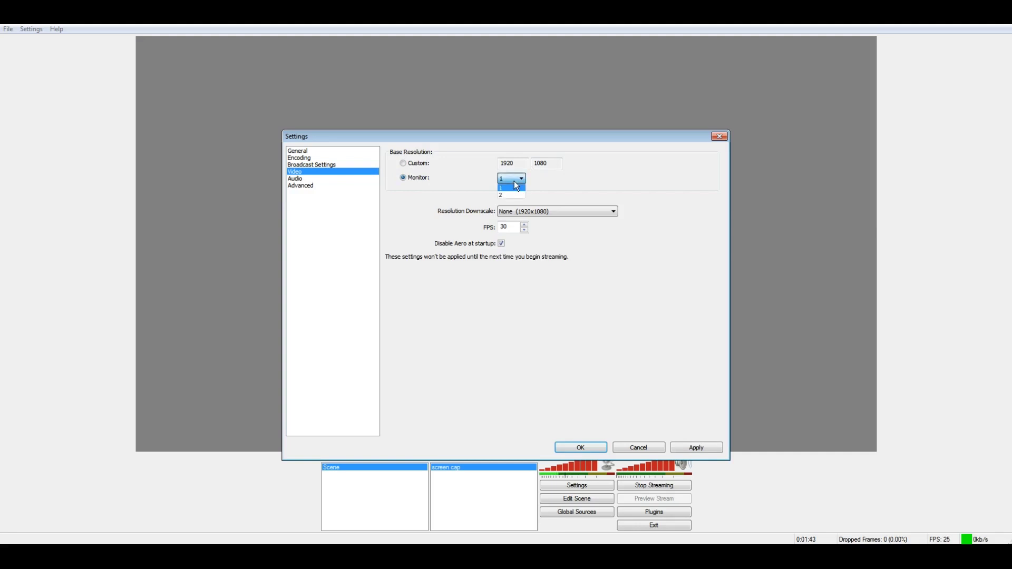
{"action": "left_click", "coordinate": [517, 182]}
{"action": "left_click", "coordinate": [404, 168]}
{"action": "left_click", "coordinate": [521, 212]}
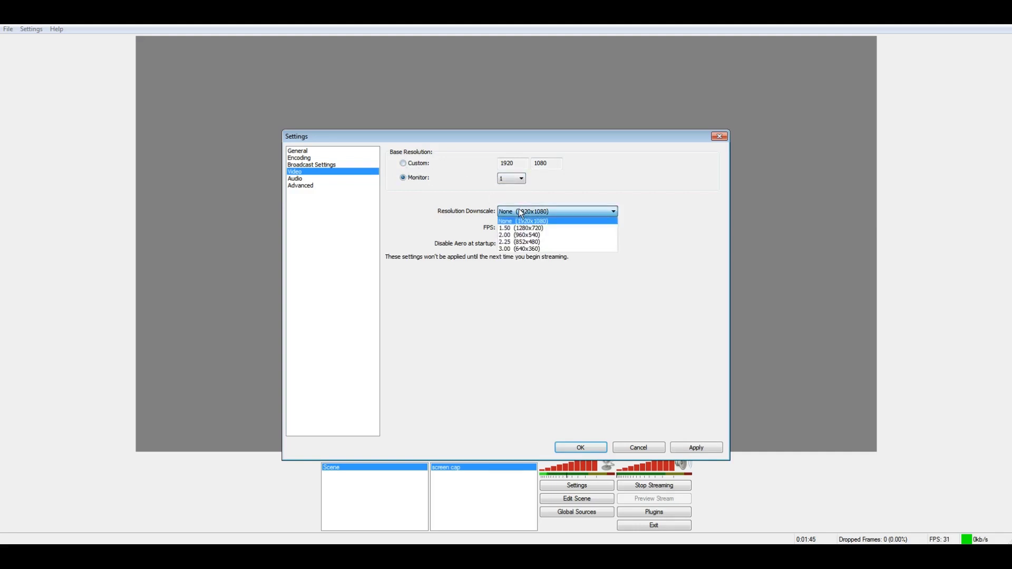
{"action": "left_click", "coordinate": [548, 346]}
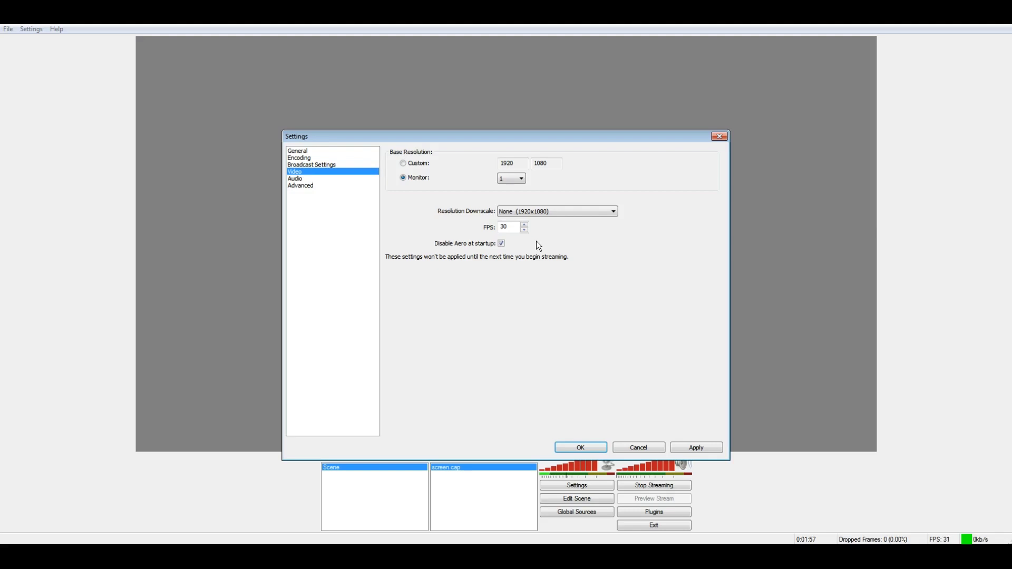
{"action": "left_click", "coordinate": [295, 178]}
{"action": "left_click", "coordinate": [516, 332]}
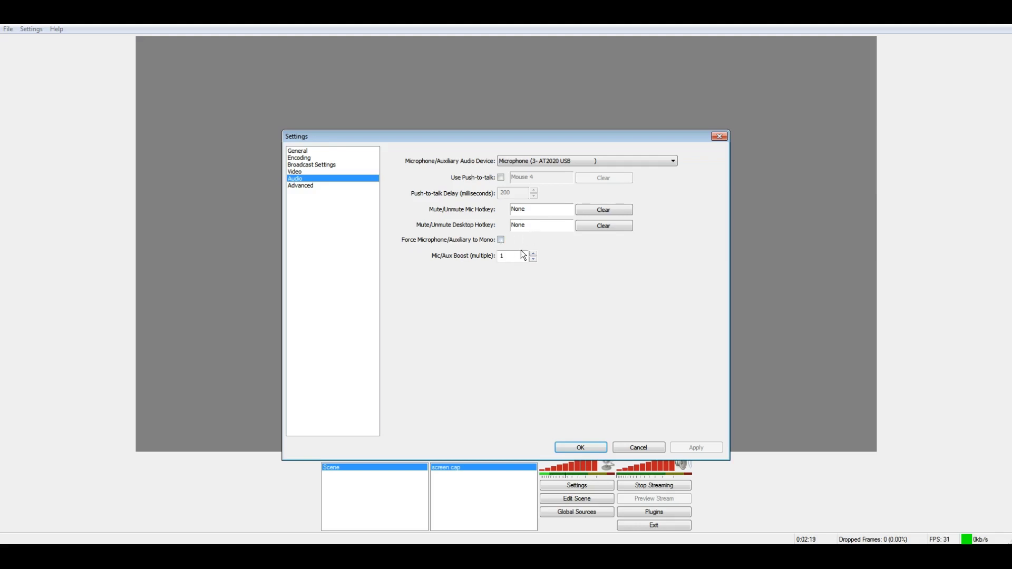
Step: Check Advanced settings, keeping Above Normal process priority, then cancel out of Settings
{"action": "left_click", "coordinate": [311, 186]}
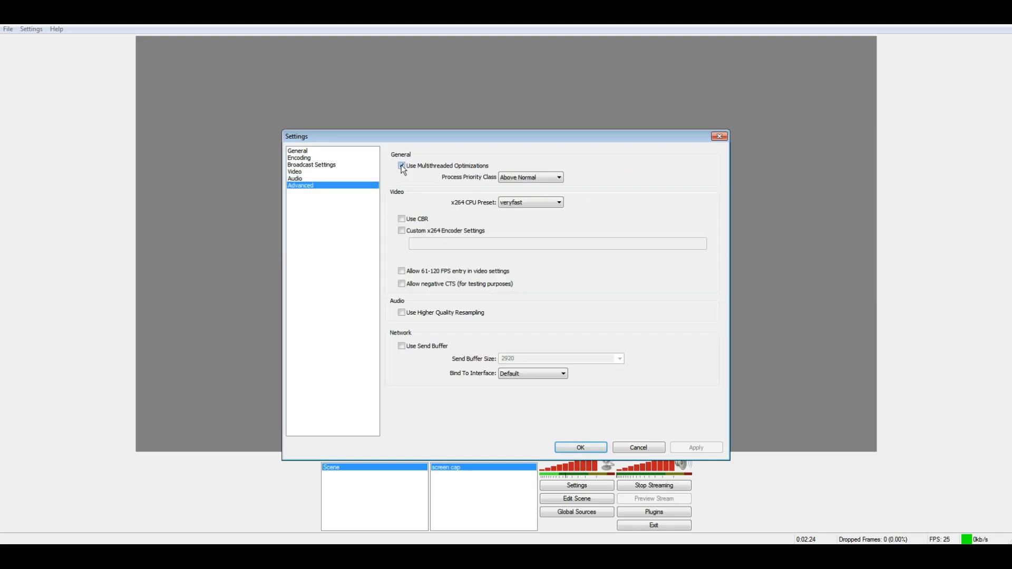
{"action": "left_click", "coordinate": [522, 178]}
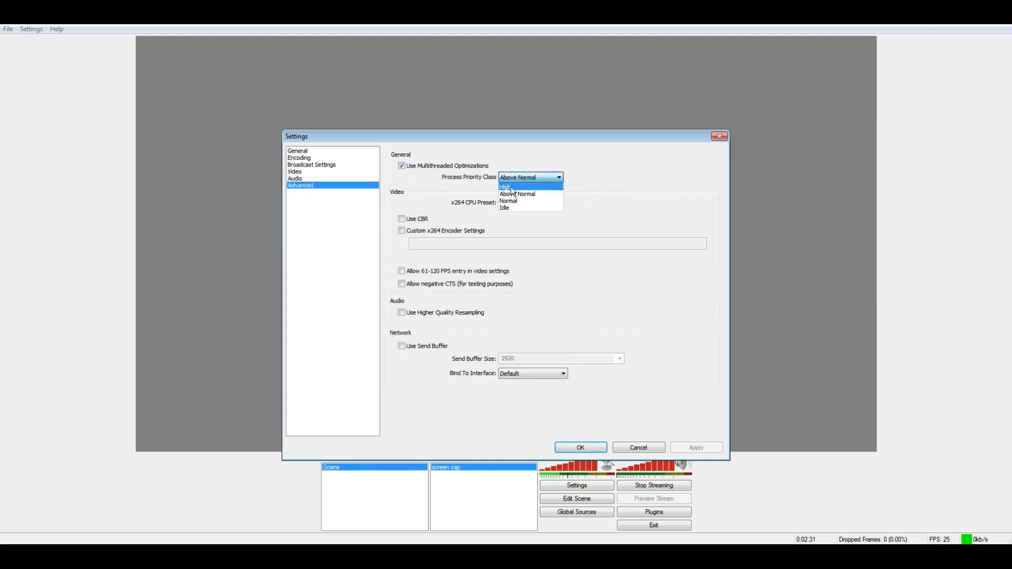
{"action": "left_click", "coordinate": [601, 155]}
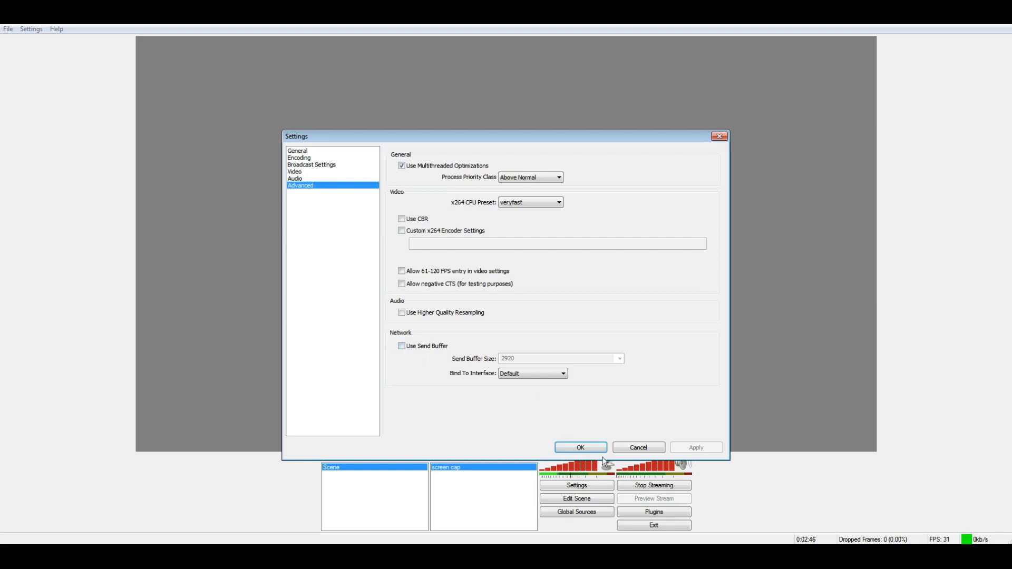
{"action": "left_click", "coordinate": [650, 447]}
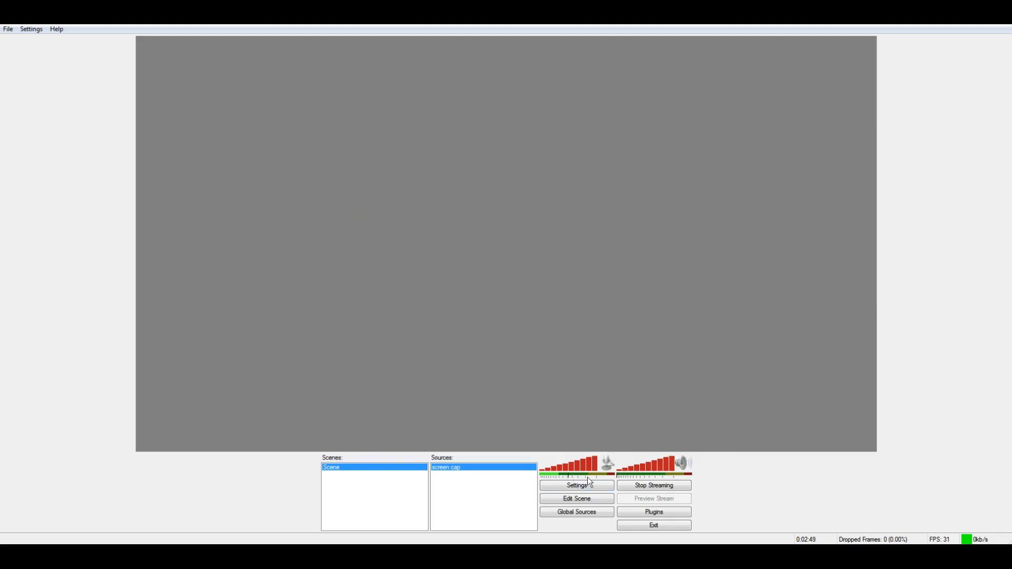
Step: Restore desktop audio to full volume, then bring up the Sources list context menu
{"action": "left_click_drag", "start_coordinate": [657, 471], "coordinate": [681, 466]}
{"action": "left_click", "coordinate": [682, 466]}
{"action": "left_click", "coordinate": [682, 466]}
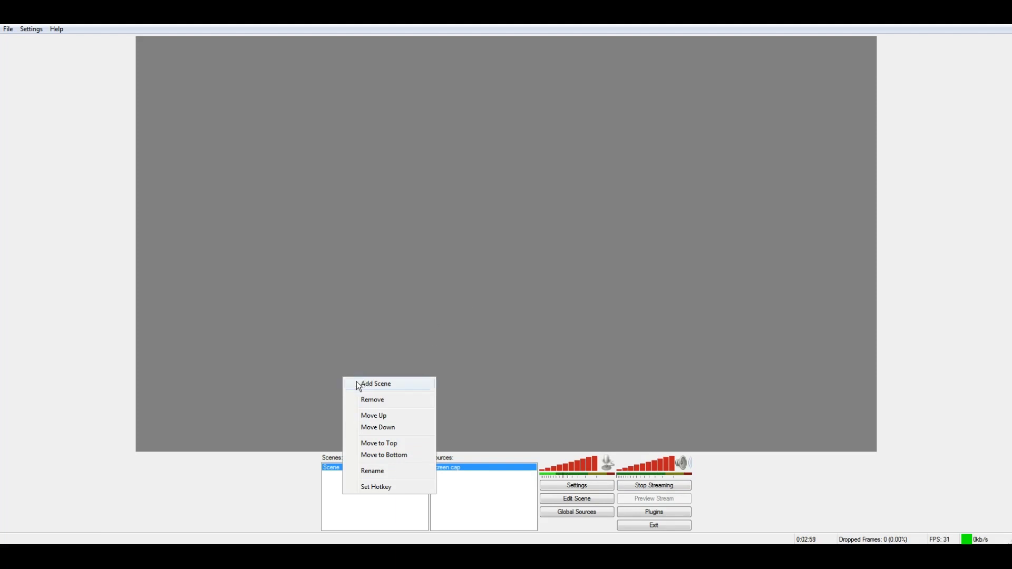
{"action": "right_click", "coordinate": [471, 487]}
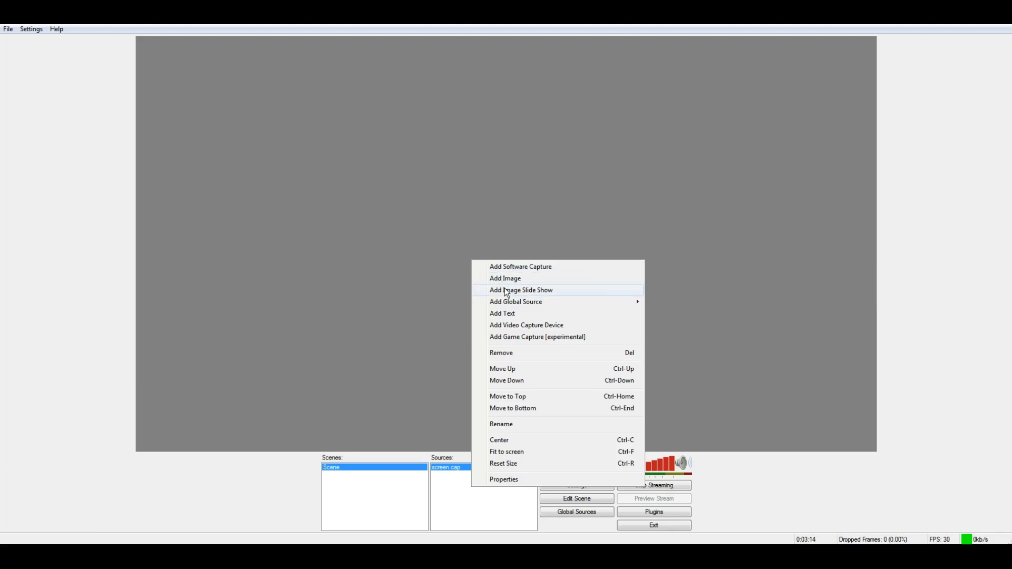
Step: Look at the Add Global Source submenu, then dismiss the menu without adding anything
{"action": "mouse_move", "coordinate": [514, 307]}
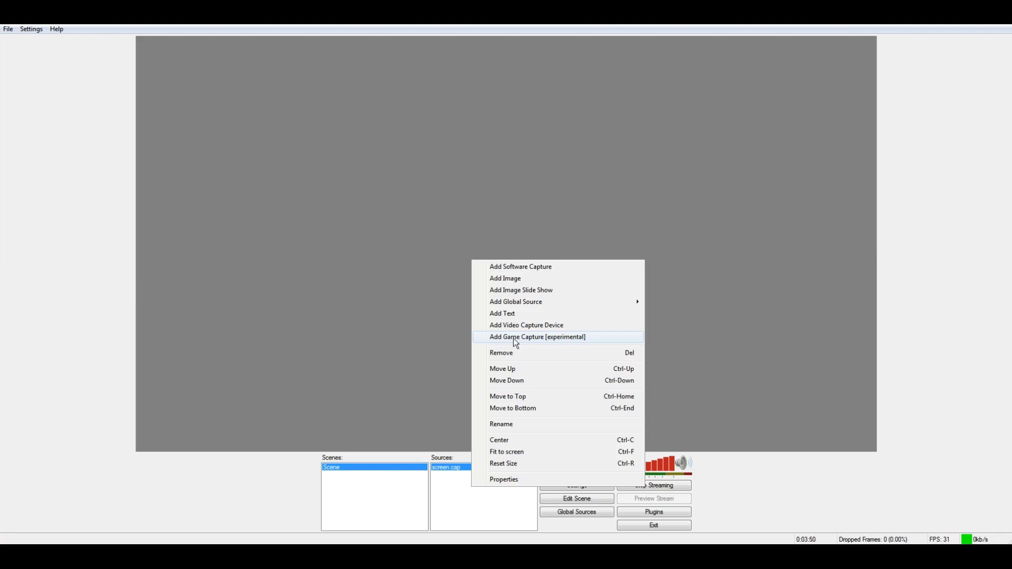
{"action": "left_click", "coordinate": [463, 491]}
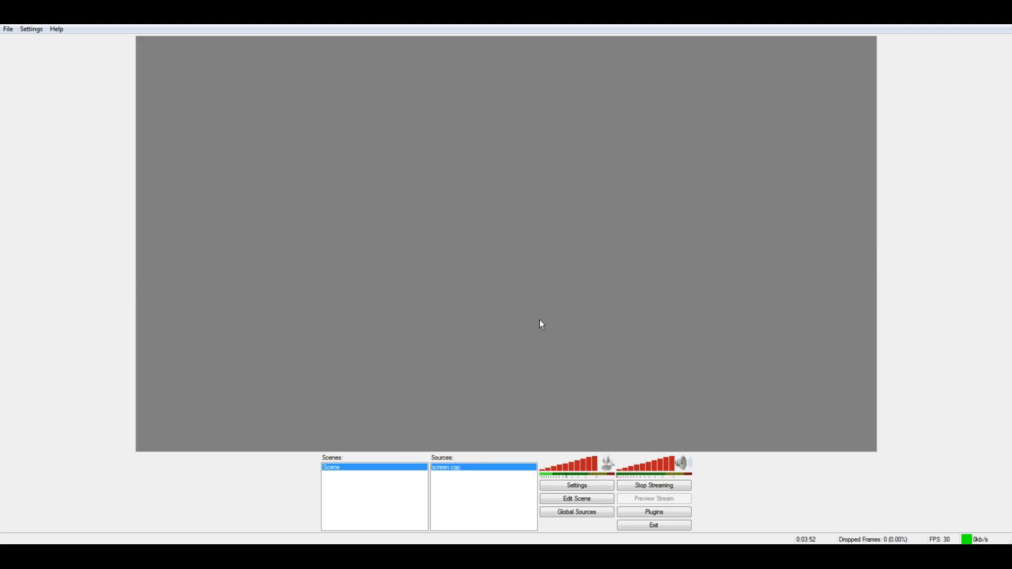
Step: Right-click the preview area to reveal the Enable View option
{"action": "right_click", "coordinate": [385, 264]}
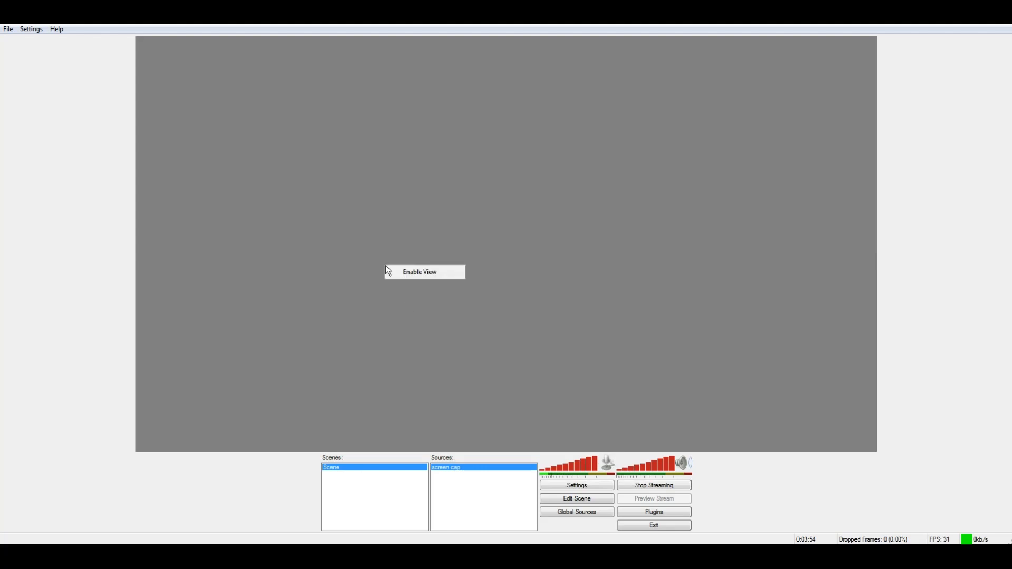